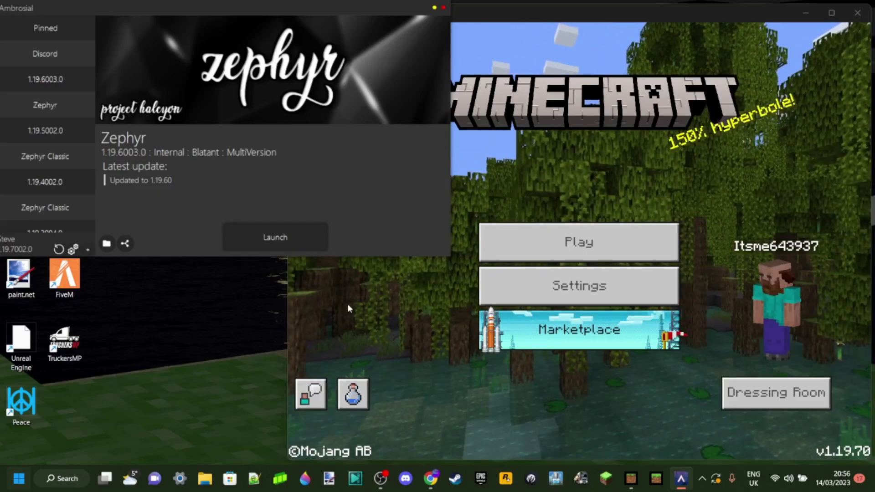
- Launch Zephyr into Minecraft, then bring the Ambrosial launcher back in front of the game
click(282, 237)
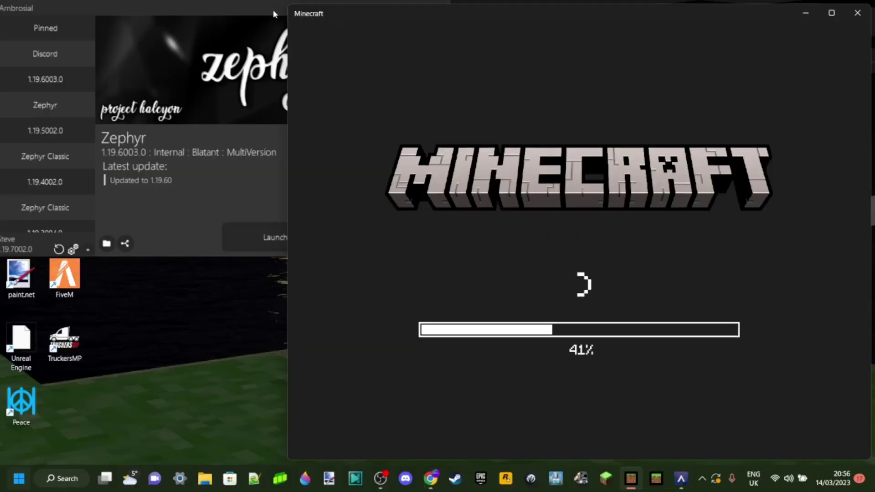
click(257, 12)
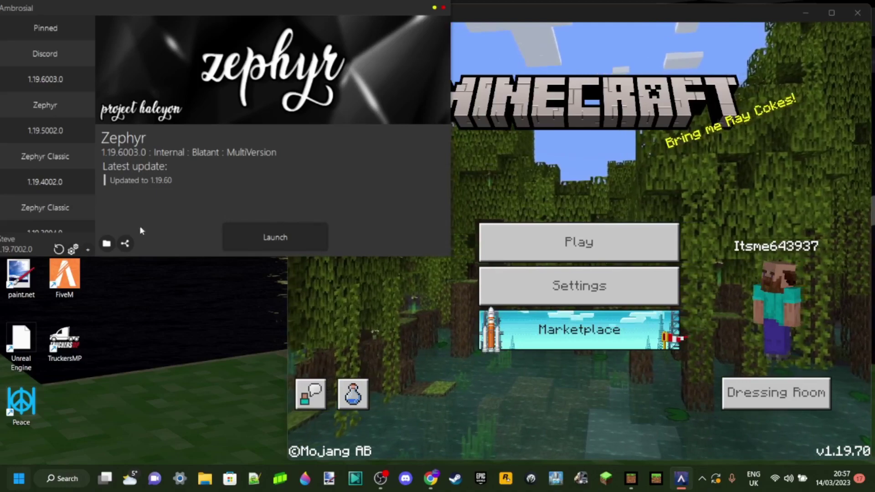
- Refresh the launcher, nudge its window right, and reopen the Zephyr 1.19.6003.0 details
click(59, 250)
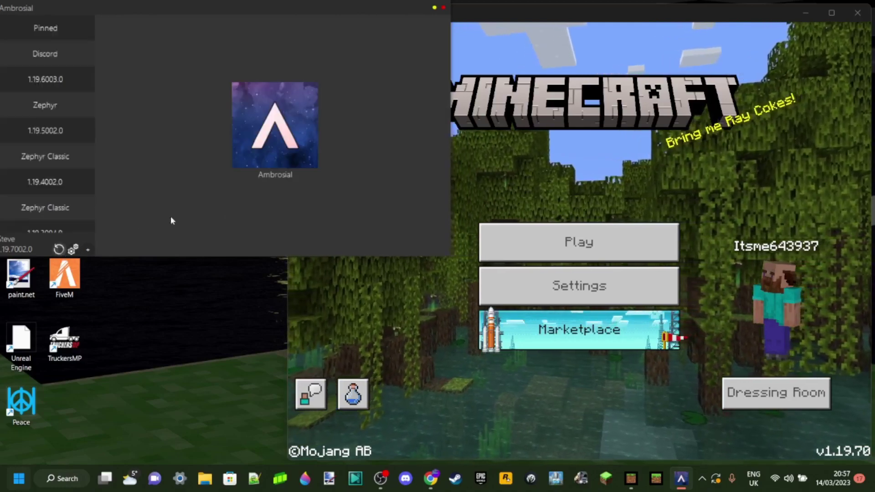
mouse_move(190, 6)
mouse_down()
mouse_move(209, 8)
mouse_move(189, 13)
mouse_up()
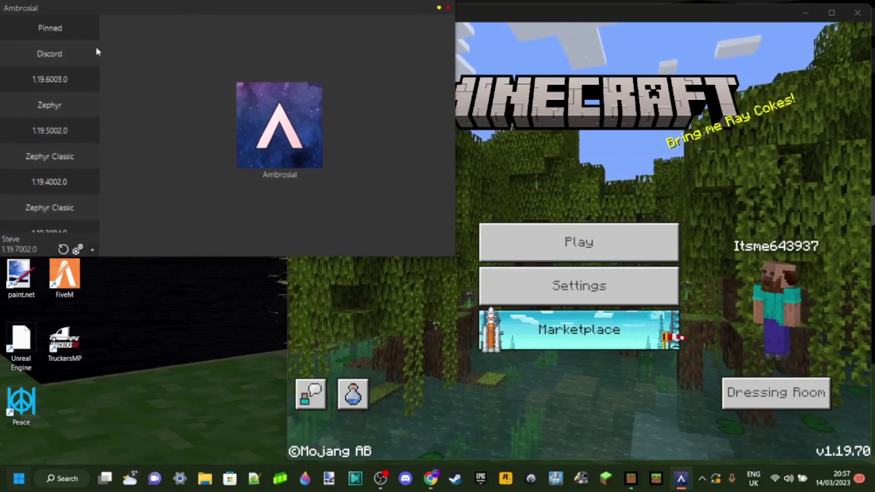
click(55, 107)
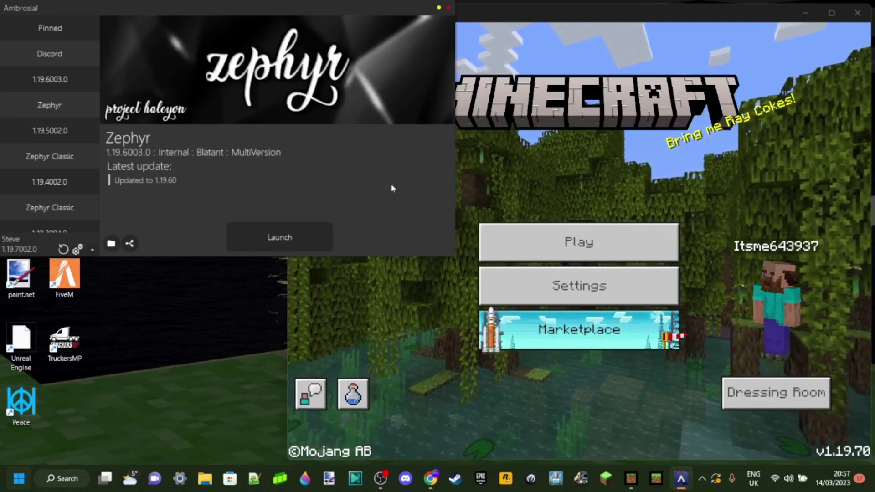
- Open the Discord entry, showing how to join the Ambrosial Discord guild
click(54, 53)
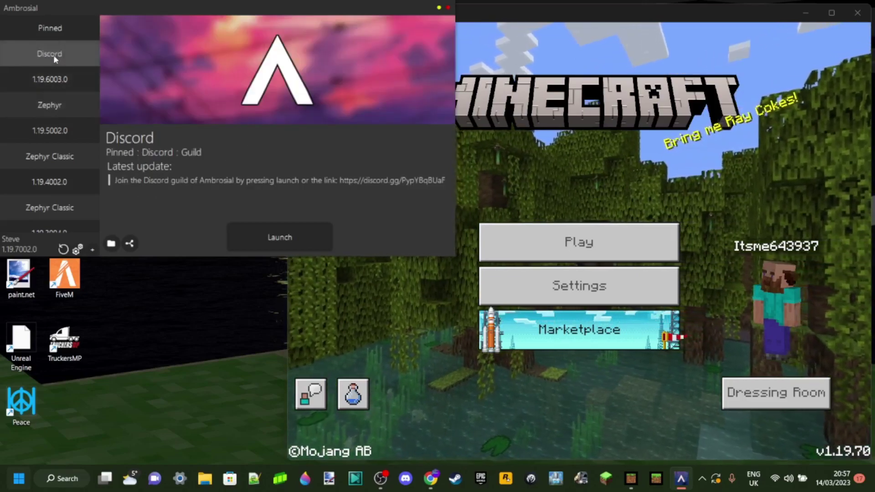